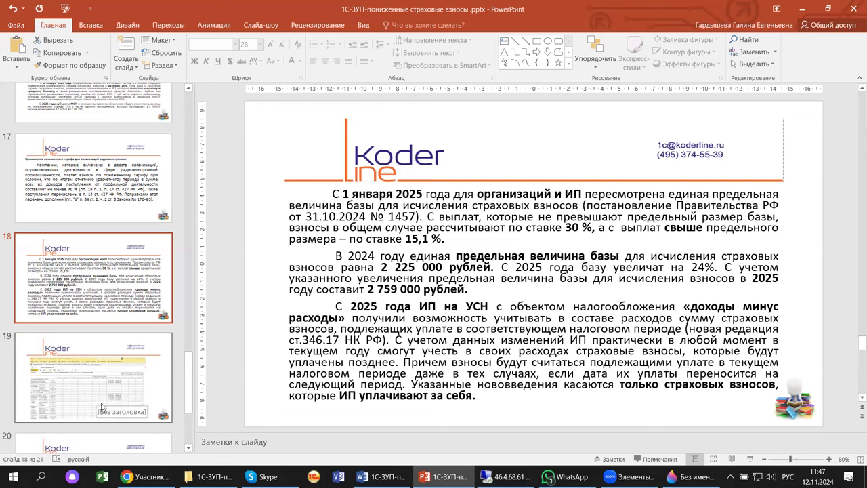
{"action": "scroll", "coordinate": [176, 428], "scroll_direction": "down", "scroll_amount": 3}
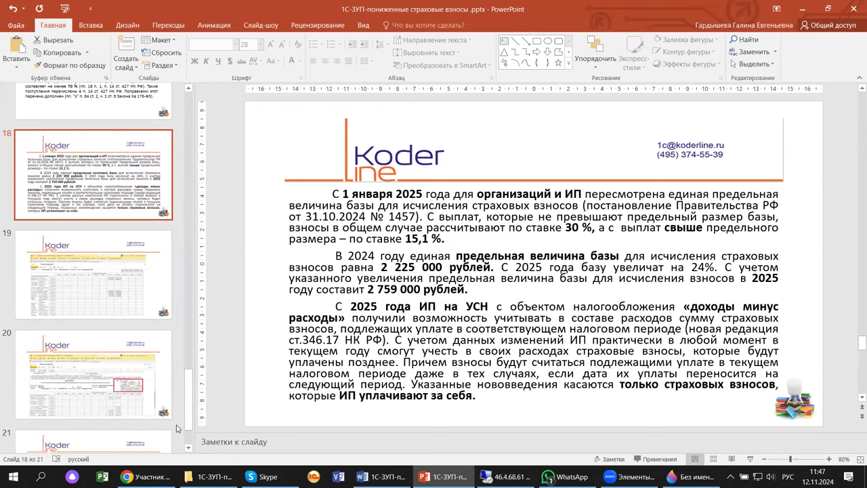
{"action": "scroll", "coordinate": [177, 430], "scroll_direction": "down", "scroll_amount": 2}
{"action": "scroll", "coordinate": [176, 430], "scroll_direction": "up", "scroll_amount": 2}
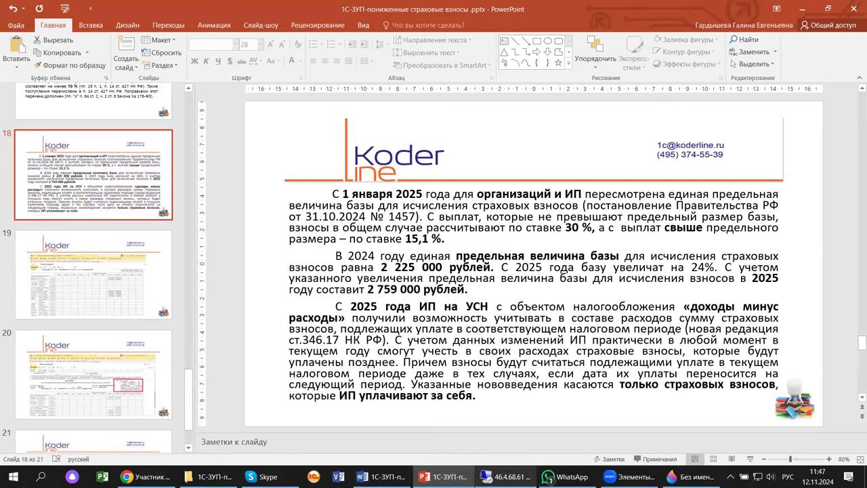
Step: Switch to the remote 1C payroll session, dismiss the configuration check and open the September 2024 payroll accrual document for Крон-Ц
{"action": "left_click", "coordinate": [505, 476]}
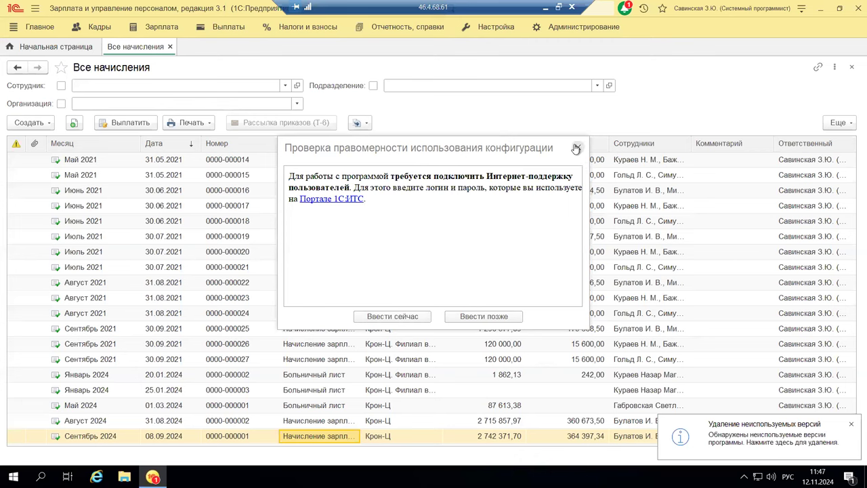
{"action": "left_click", "coordinate": [575, 148]}
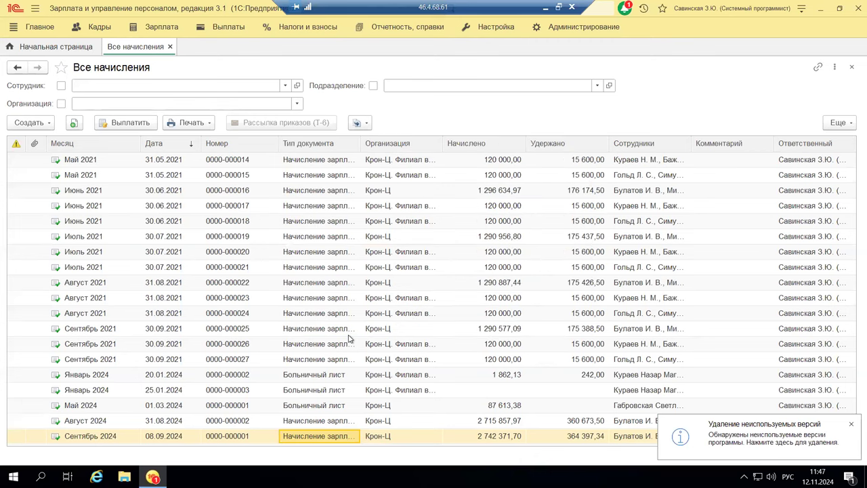
{"action": "double_click", "coordinate": [316, 437]}
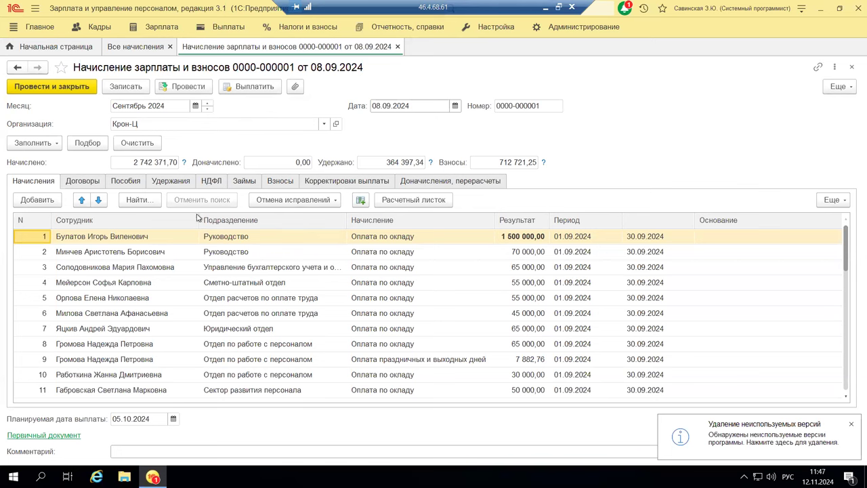
Step: Show the insurance contributions in the payroll document and open the contributions record card (Карточка учета по страховым взносам) for the first employee
{"action": "left_click", "coordinate": [274, 184]}
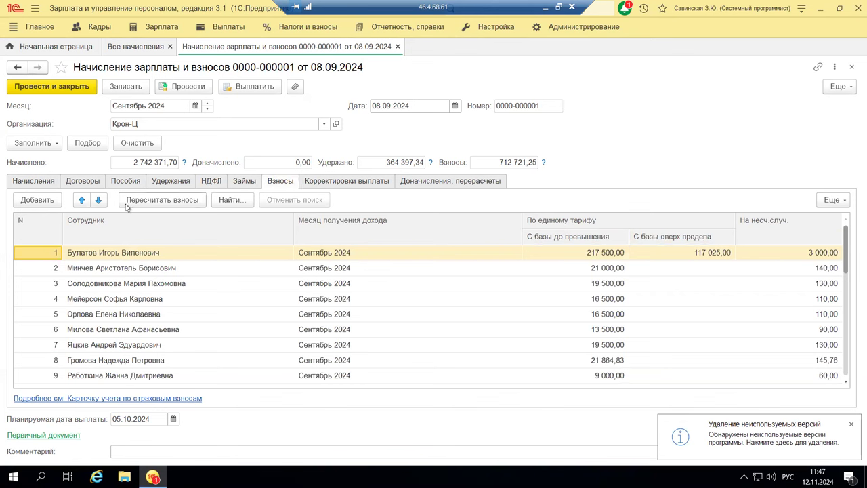
{"action": "left_click", "coordinate": [832, 200]}
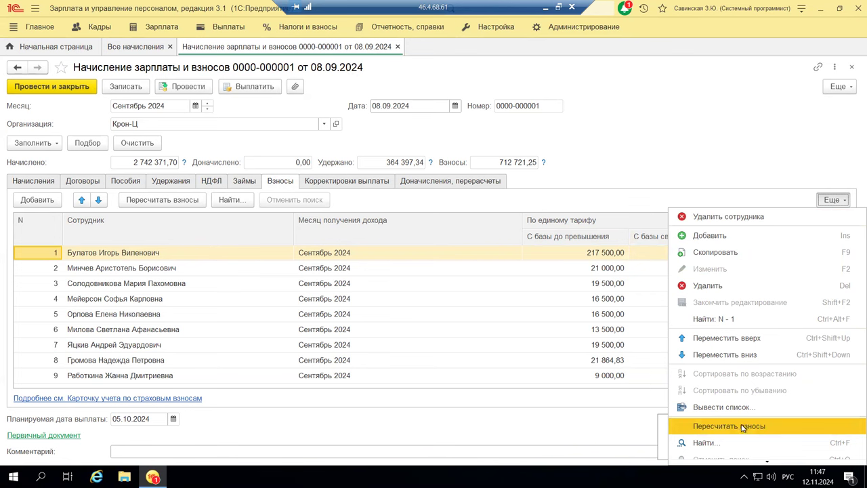
{"action": "left_click", "coordinate": [437, 328]}
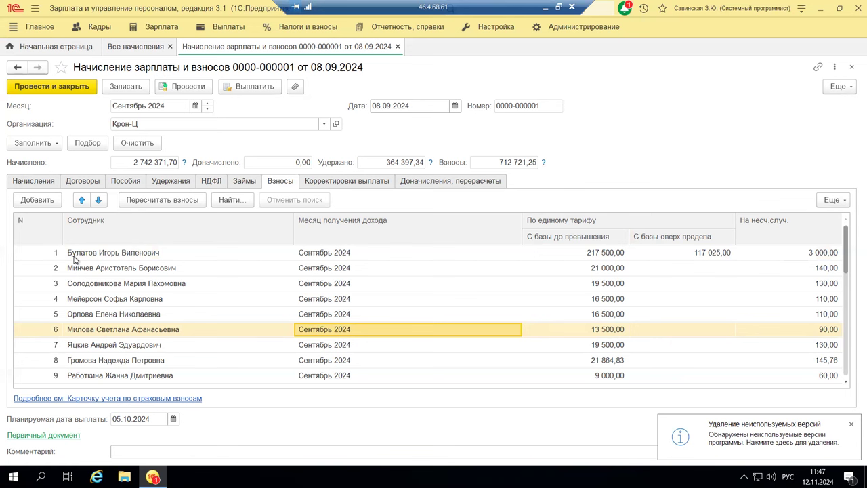
{"action": "left_click", "coordinate": [342, 252]}
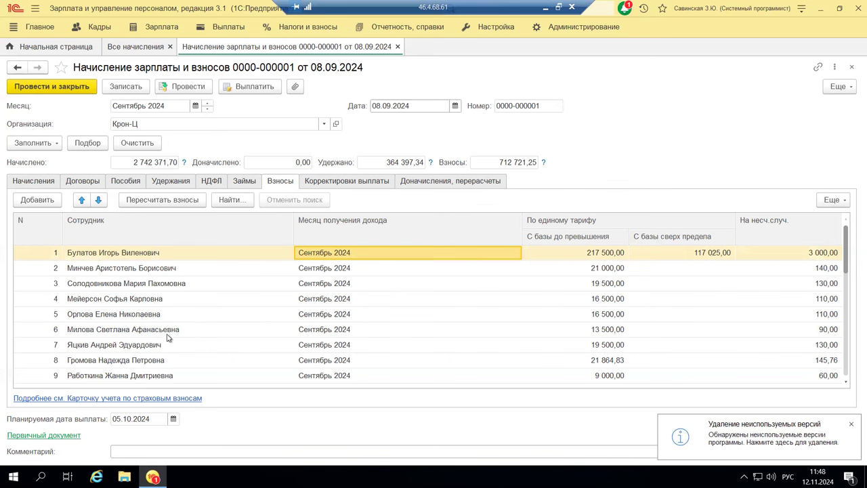
{"action": "left_click", "coordinate": [124, 399]}
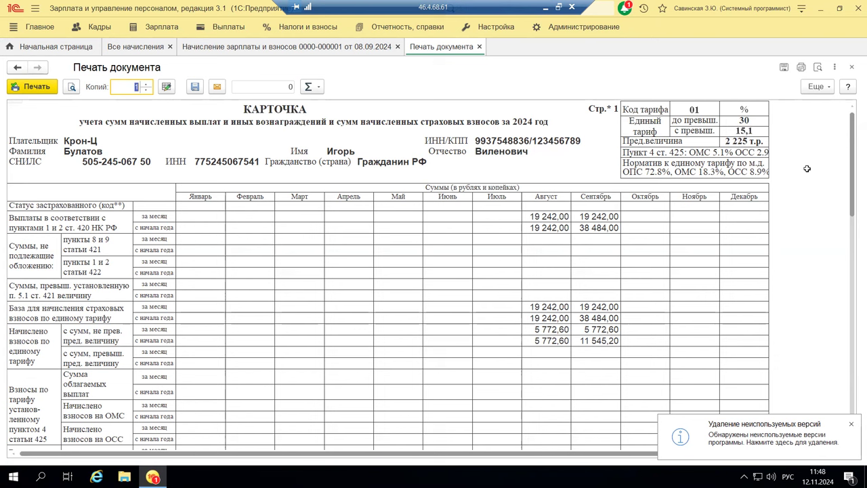
Step: Compare the tariff code and the unified tariff rates on pages 1 and 2 of the contributions card
{"action": "scroll", "coordinate": [806, 169], "scroll_direction": "down", "scroll_amount": 1}
{"action": "scroll", "coordinate": [807, 169], "scroll_direction": "down", "scroll_amount": 12}
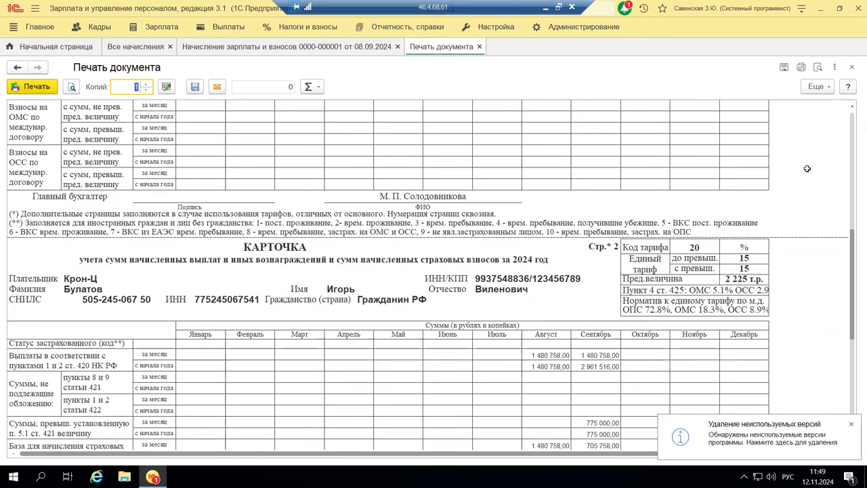
{"action": "left_click", "coordinate": [633, 248]}
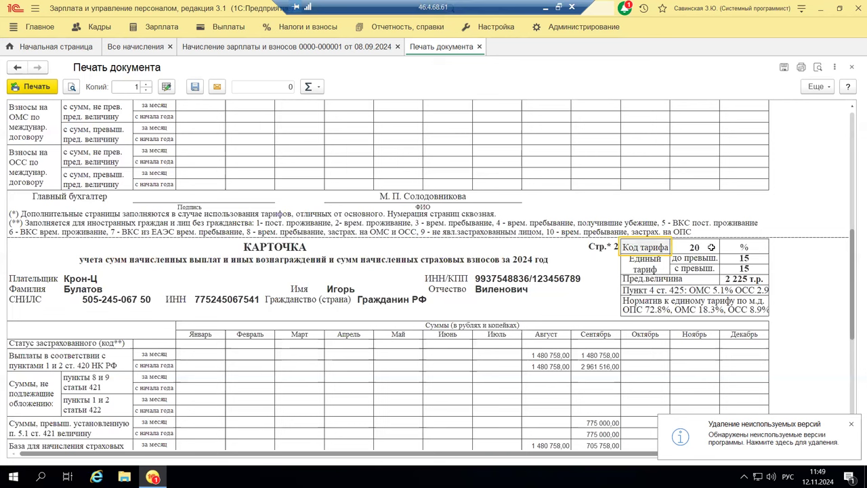
{"action": "scroll", "coordinate": [714, 196], "scroll_direction": "up", "scroll_amount": 10}
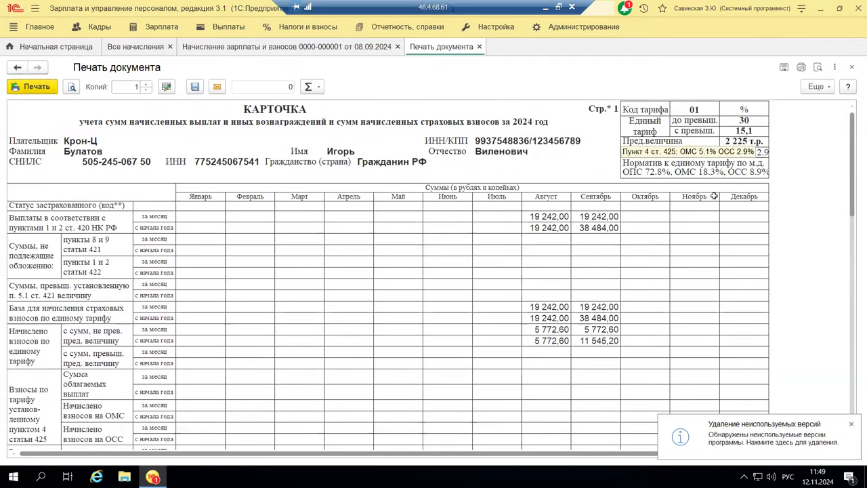
{"action": "scroll", "coordinate": [714, 189], "scroll_direction": "down", "scroll_amount": 8}
{"action": "scroll", "coordinate": [714, 196], "scroll_direction": "down", "scroll_amount": 3}
{"action": "mouse_move", "coordinate": [690, 226]}
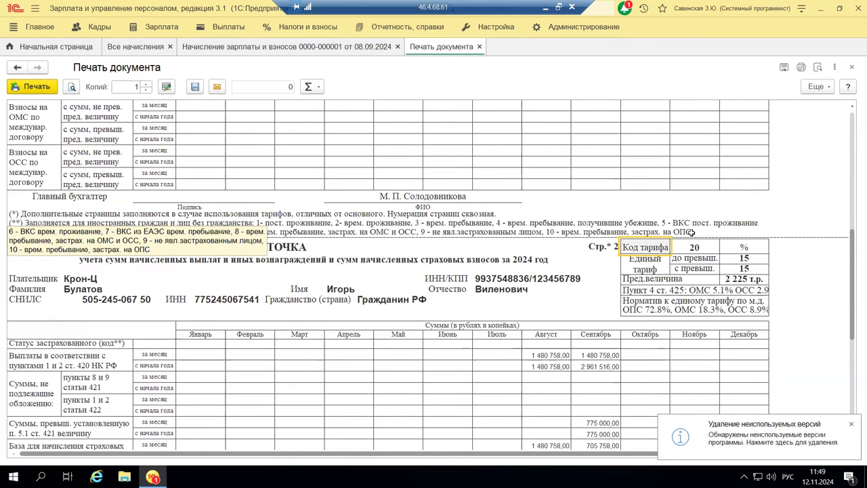
{"action": "scroll", "coordinate": [691, 232], "scroll_direction": "down", "scroll_amount": 1}
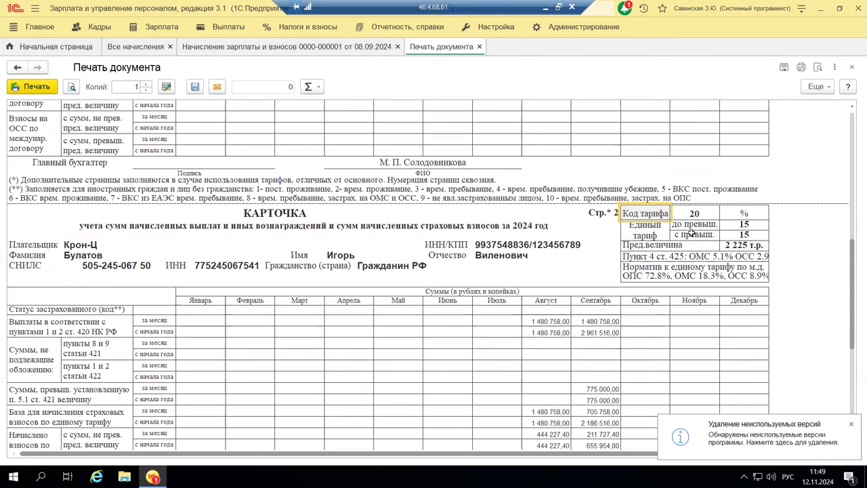
{"action": "scroll", "coordinate": [691, 232], "scroll_direction": "down", "scroll_amount": 3}
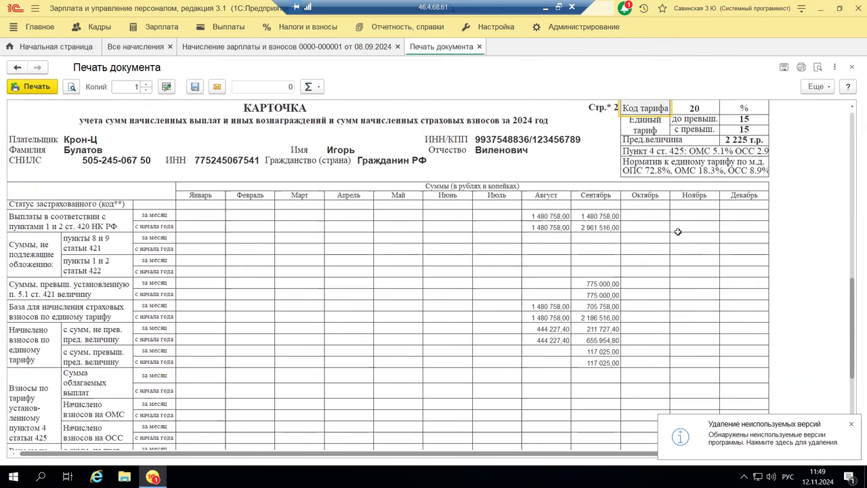
Step: Examine the August and September payments and the year-to-date September contribution base on page 2 of the card, dismissing the configuration check
{"action": "left_click", "coordinate": [536, 214]}
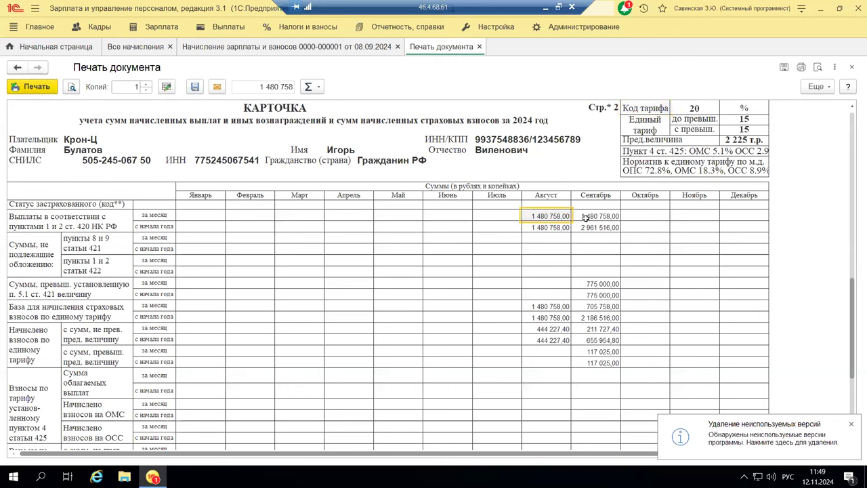
{"action": "left_click", "coordinate": [593, 215]}
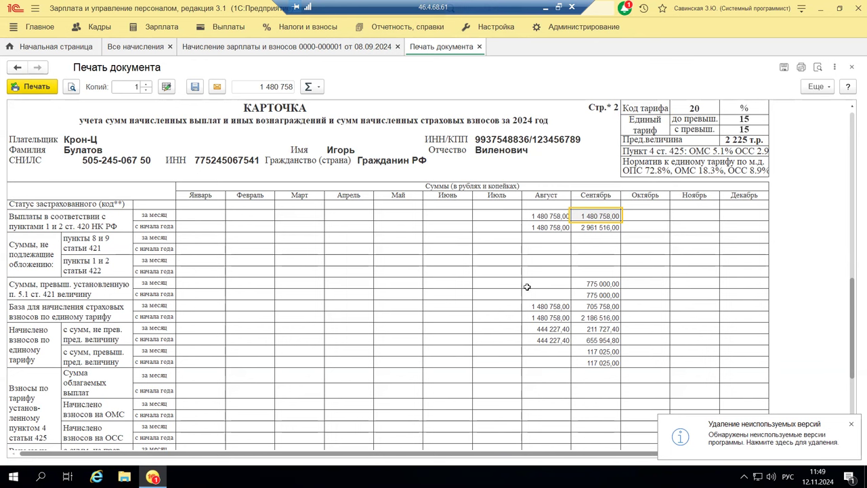
{"action": "scroll", "coordinate": [603, 283], "scroll_direction": "down", "scroll_amount": 1}
{"action": "left_click", "coordinate": [604, 282]}
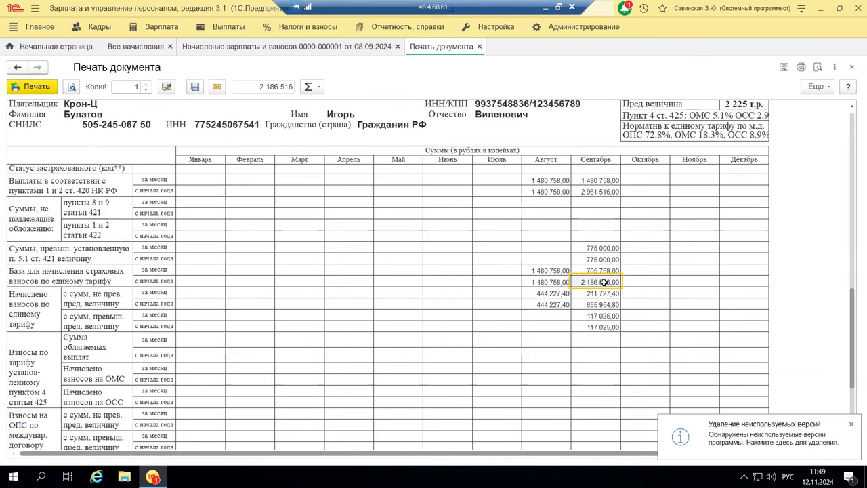
{"action": "right_click", "coordinate": [603, 282]}
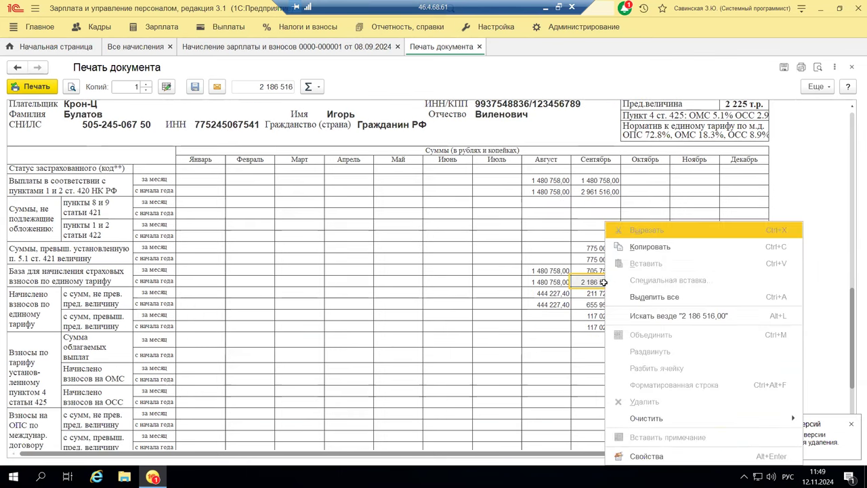
{"action": "left_click", "coordinate": [773, 161]}
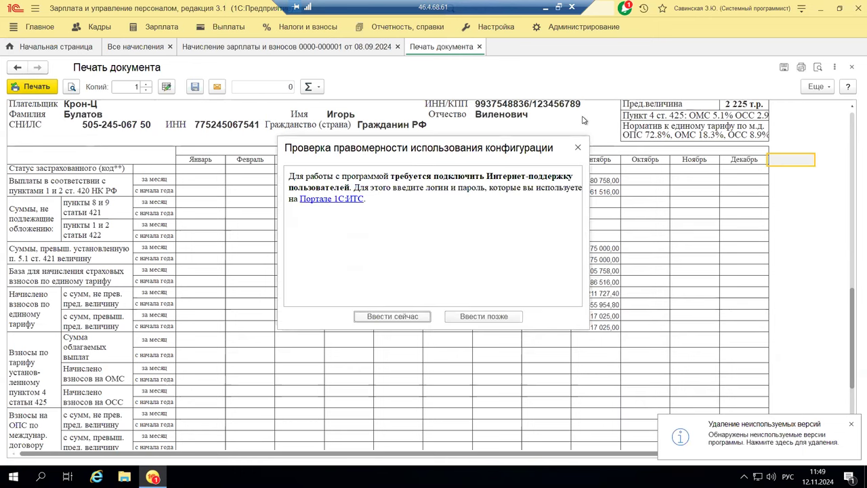
{"action": "left_click", "coordinate": [484, 317]}
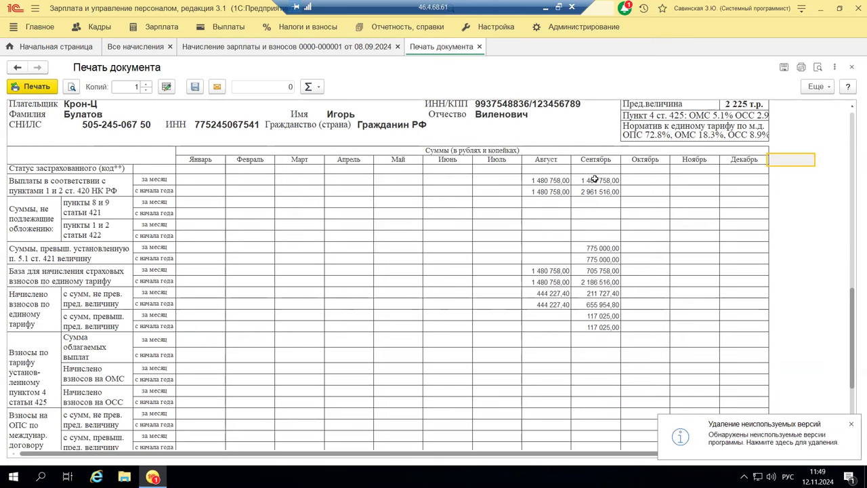
Step: Look through the contributions card to its end and back to the page 2 header, and close the card and the payroll document
{"action": "scroll", "coordinate": [594, 178], "scroll_direction": "up", "scroll_amount": 5}
{"action": "scroll", "coordinate": [595, 178], "scroll_direction": "up", "scroll_amount": 8}
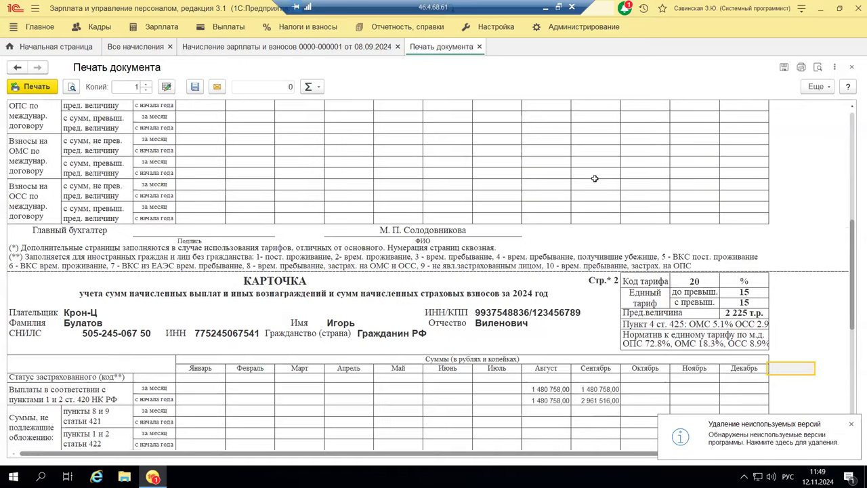
{"action": "scroll", "coordinate": [595, 178], "scroll_direction": "down", "scroll_amount": 20}
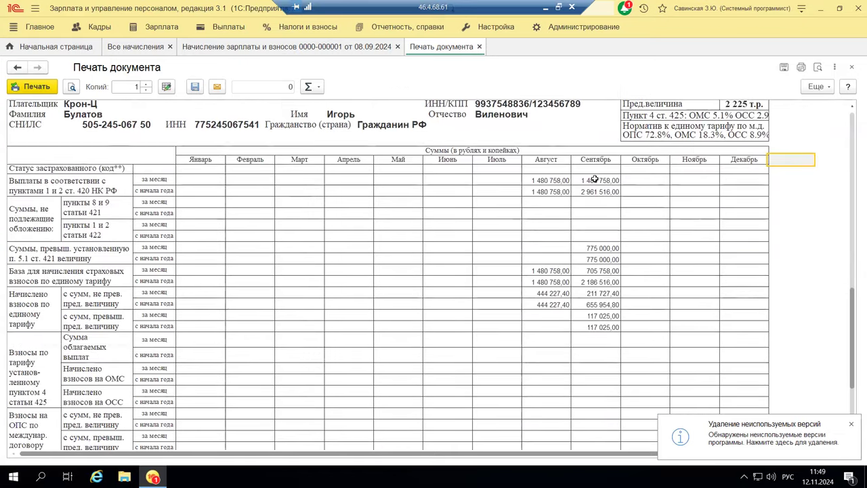
{"action": "scroll", "coordinate": [594, 178], "scroll_direction": "down", "scroll_amount": 3}
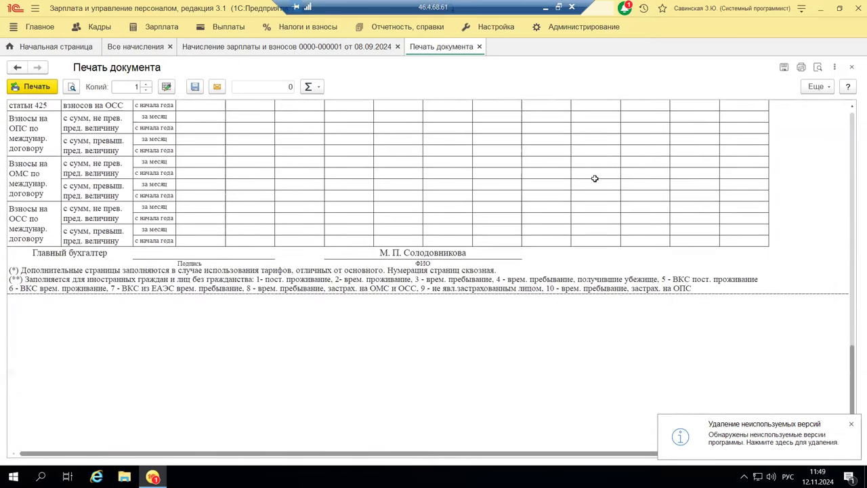
{"action": "scroll", "coordinate": [595, 178], "scroll_direction": "up", "scroll_amount": 20}
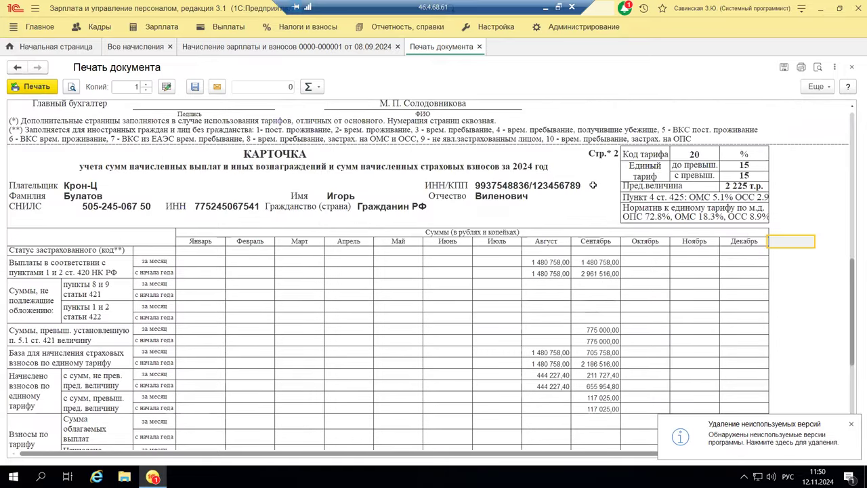
{"action": "scroll", "coordinate": [593, 185], "scroll_direction": "up", "scroll_amount": 1}
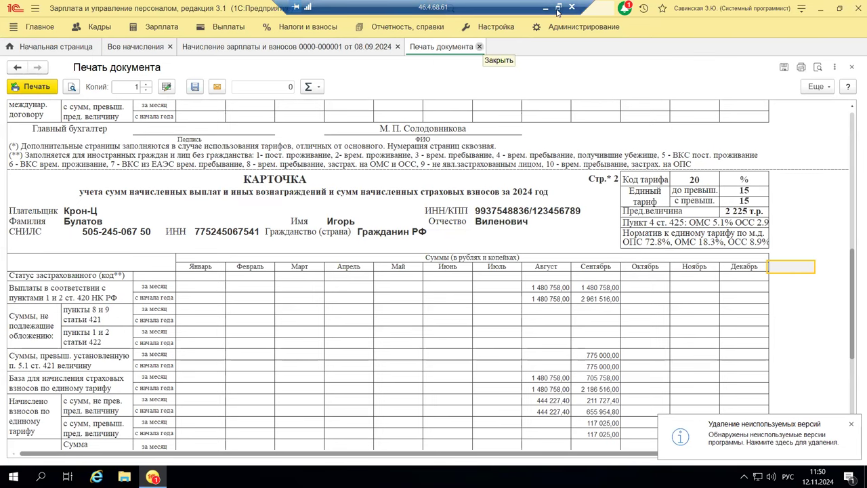
{"action": "left_click", "coordinate": [478, 46]}
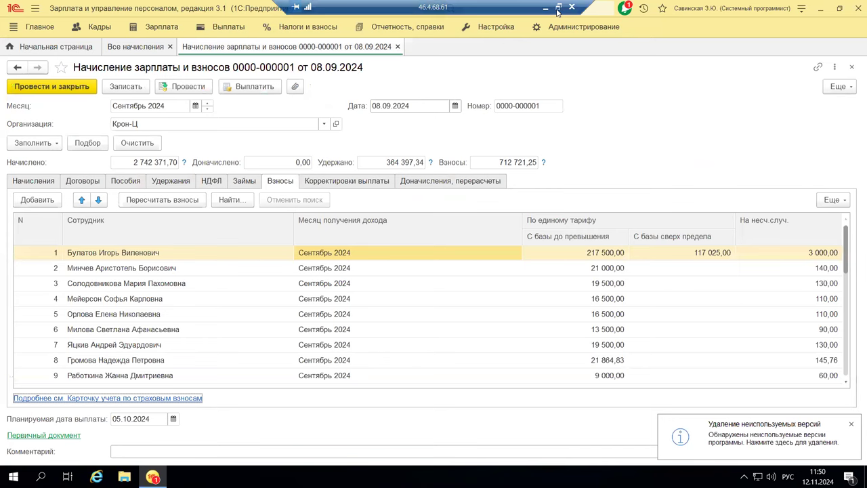
{"action": "left_click", "coordinate": [851, 68]}
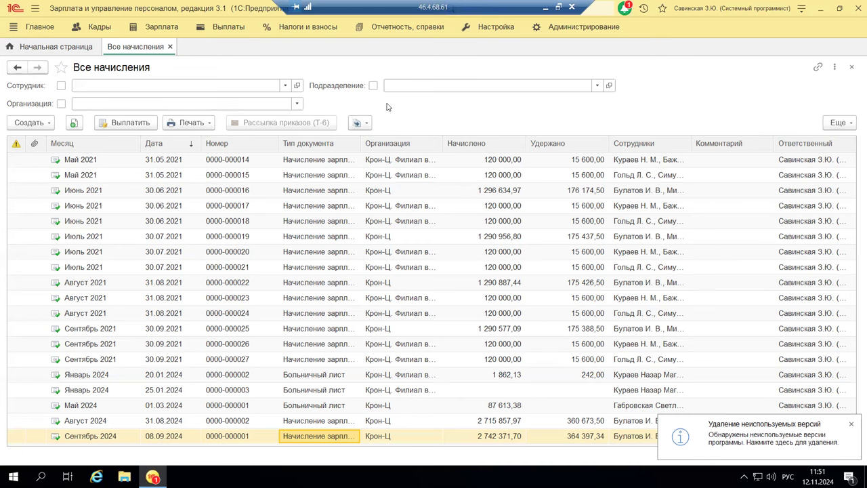
Step: Open 1С-Отчетность, dismissing the Internet support login, configuration check and promotional windows, and show its Личные кабинеты section
{"action": "left_click", "coordinate": [395, 32]}
{"action": "left_click", "coordinate": [395, 32]}
{"action": "left_click", "coordinate": [395, 33]}
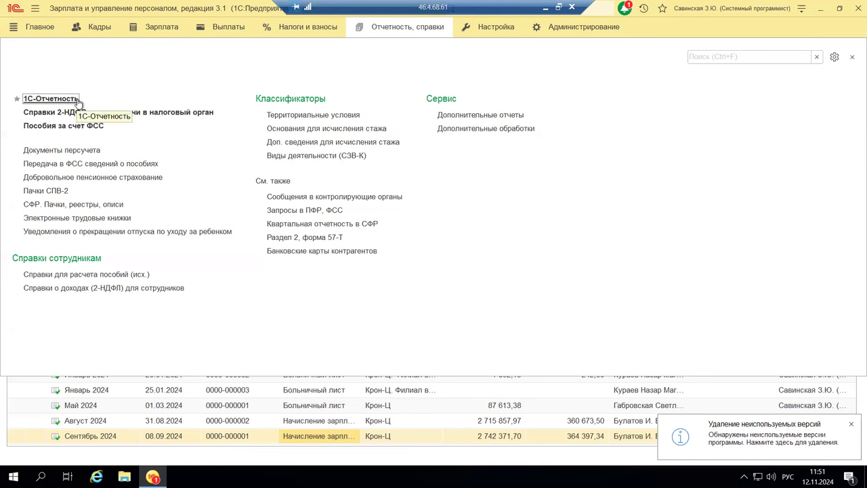
{"action": "left_click", "coordinate": [78, 99]}
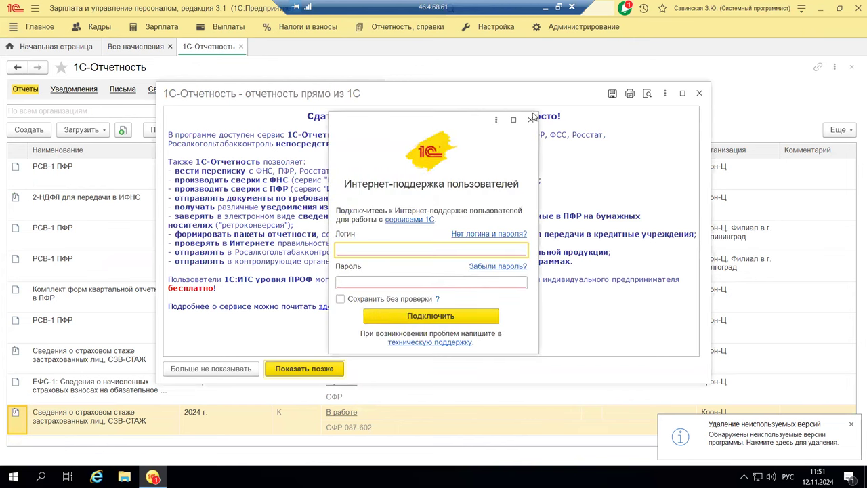
{"action": "left_click", "coordinate": [530, 119]}
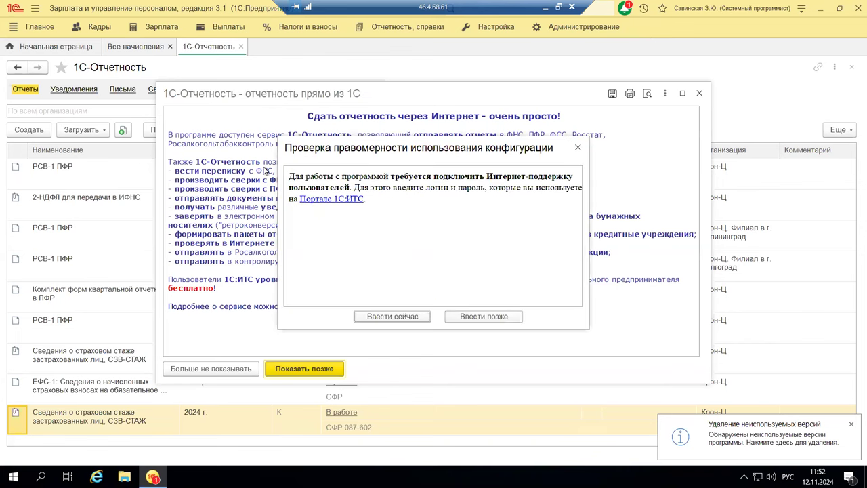
{"action": "left_click", "coordinate": [578, 147]}
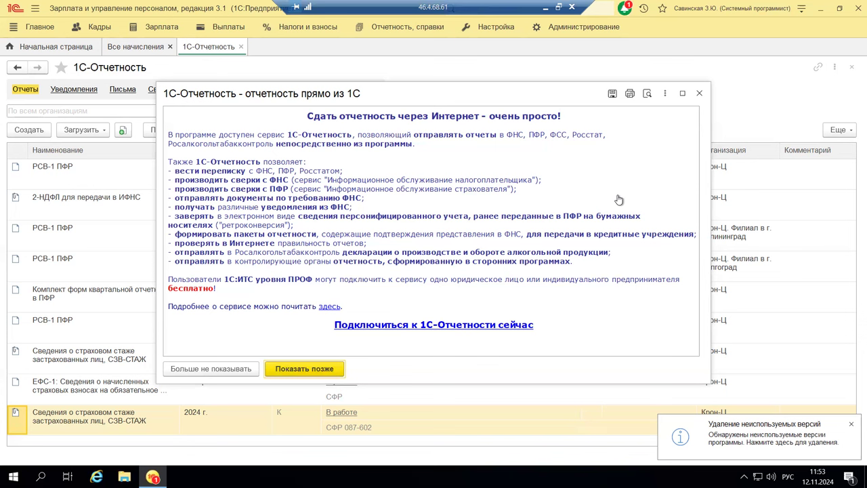
{"action": "left_click", "coordinate": [702, 108]}
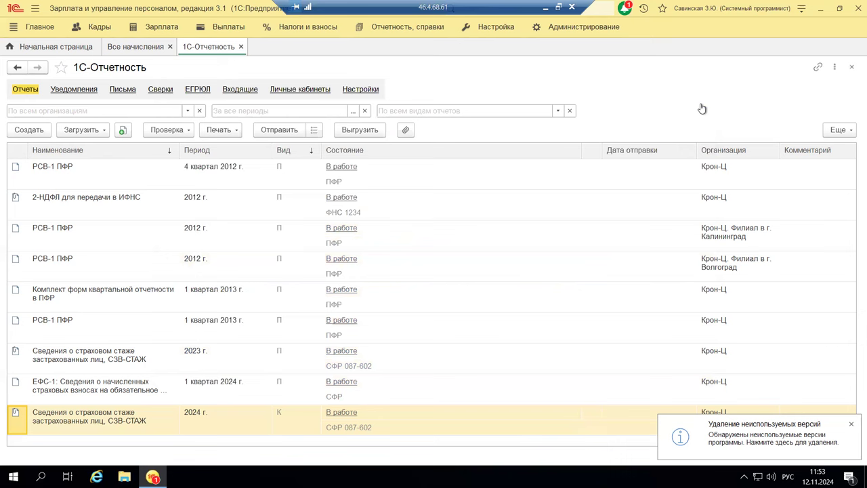
{"action": "key", "text": "Return"}
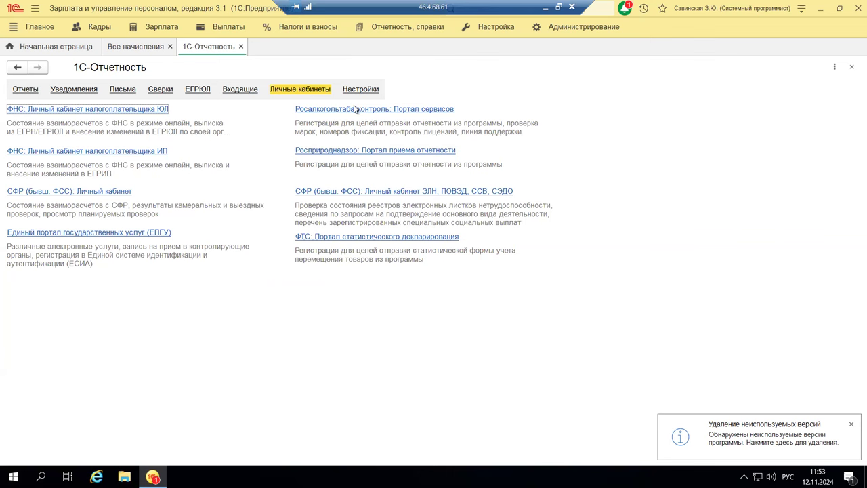
Step: Look through the commands available in the Налоги и взносы and Отчетность, справки sections, dismissing the configuration check
{"action": "left_click", "coordinate": [319, 32]}
{"action": "left_click", "coordinate": [318, 33]}
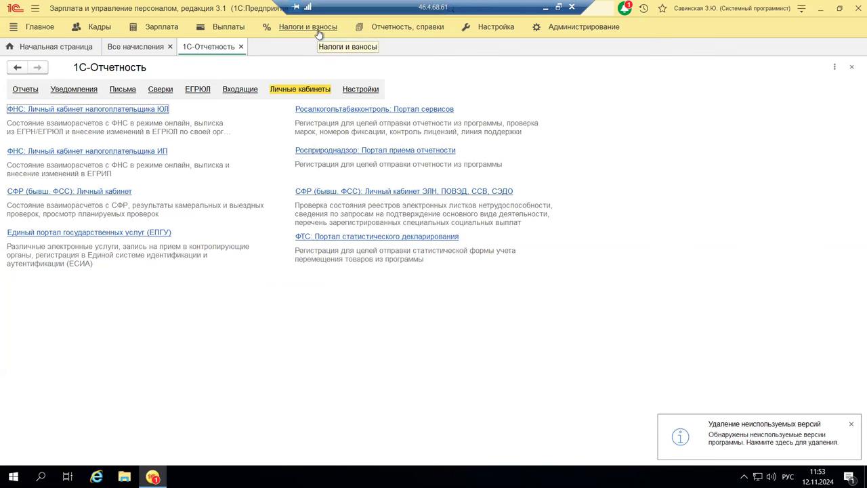
{"action": "left_click", "coordinate": [401, 29]}
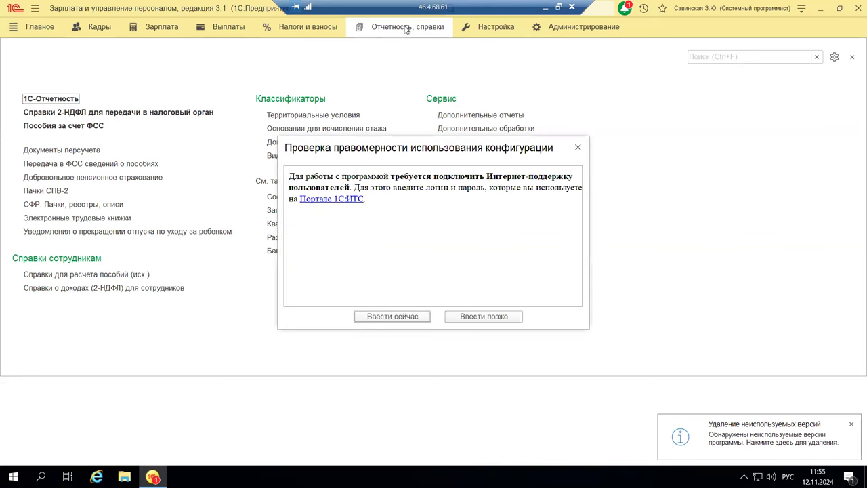
{"action": "left_click", "coordinate": [578, 148]}
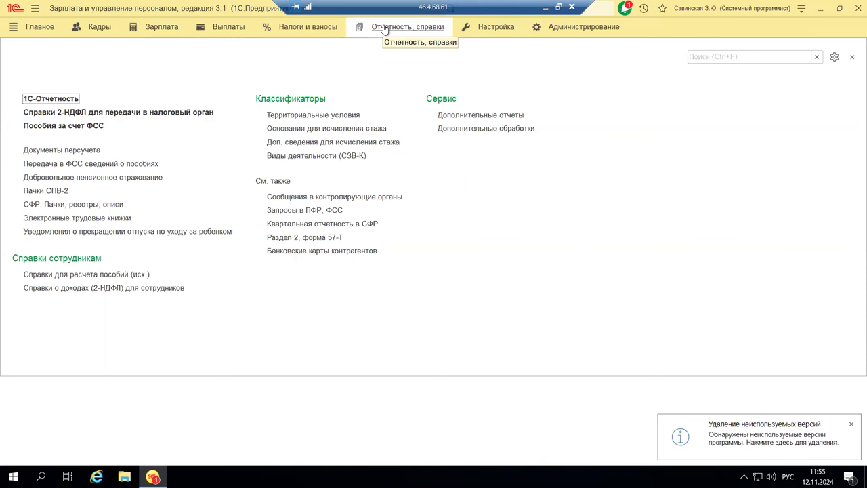
{"action": "left_click", "coordinate": [302, 29]}
{"action": "left_click", "coordinate": [302, 29]}
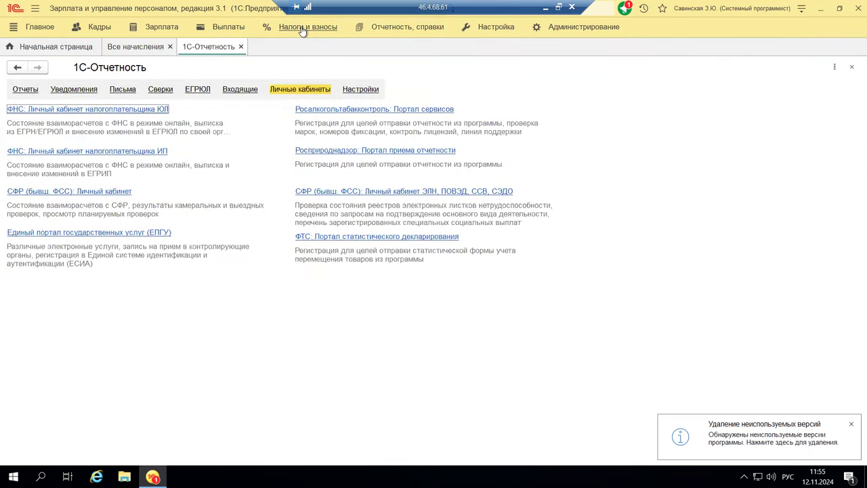
{"action": "left_click", "coordinate": [302, 28]}
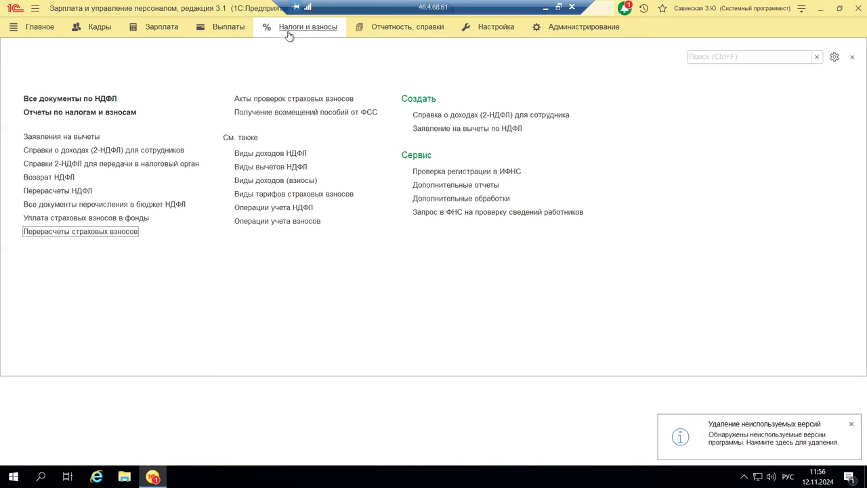
{"action": "left_click", "coordinate": [378, 33]}
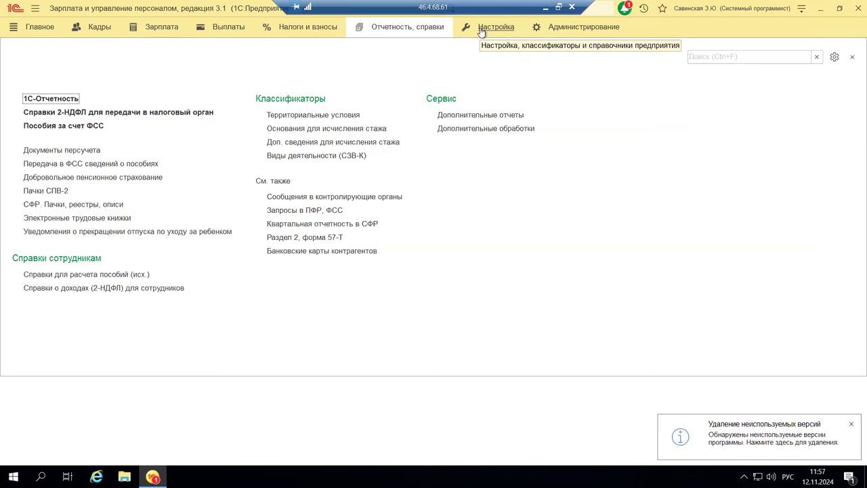
{"action": "key", "text": "Return"}
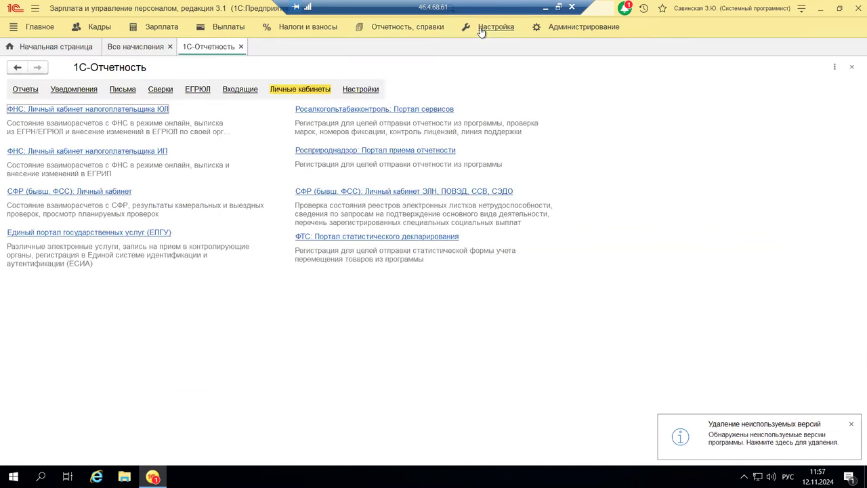
Step: Open the Организации list from the Настройка section and dismiss the configuration check
{"action": "left_click", "coordinate": [480, 30]}
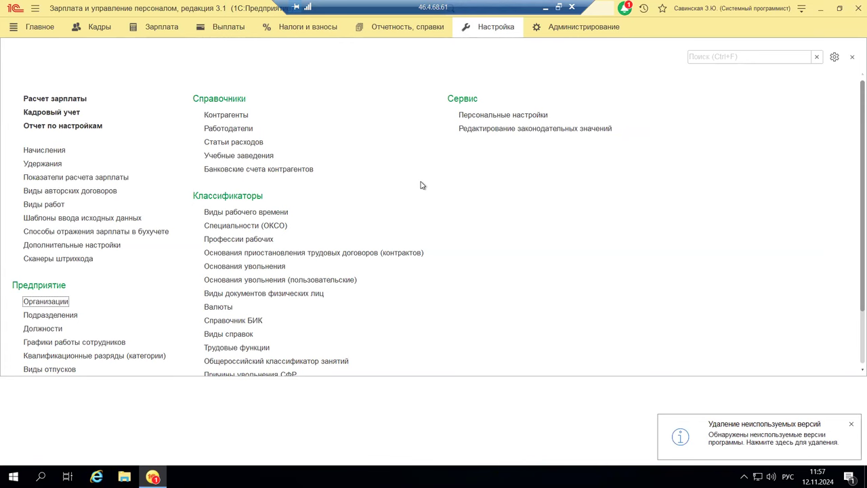
{"action": "scroll", "coordinate": [420, 185], "scroll_direction": "down", "scroll_amount": 1}
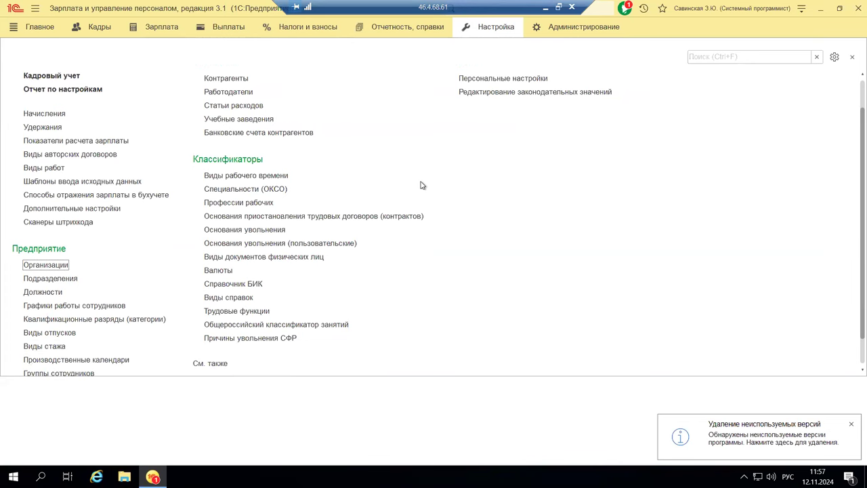
{"action": "scroll", "coordinate": [420, 185], "scroll_direction": "down", "scroll_amount": 1}
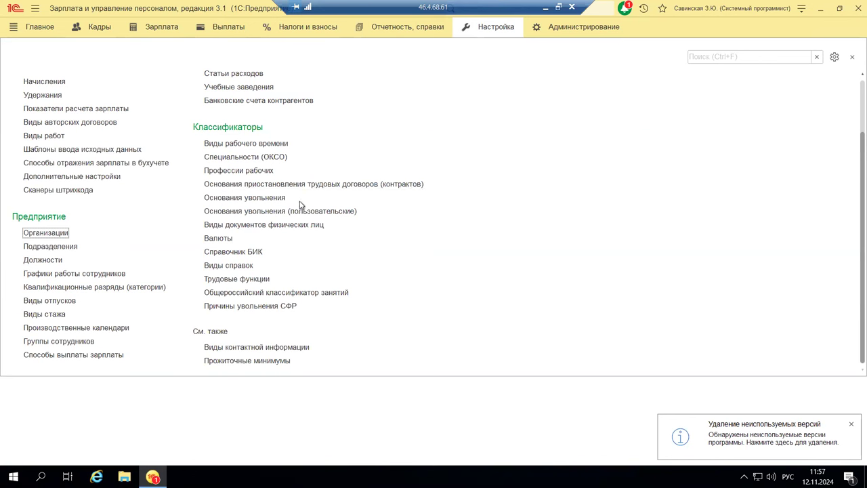
{"action": "left_click", "coordinate": [58, 234]}
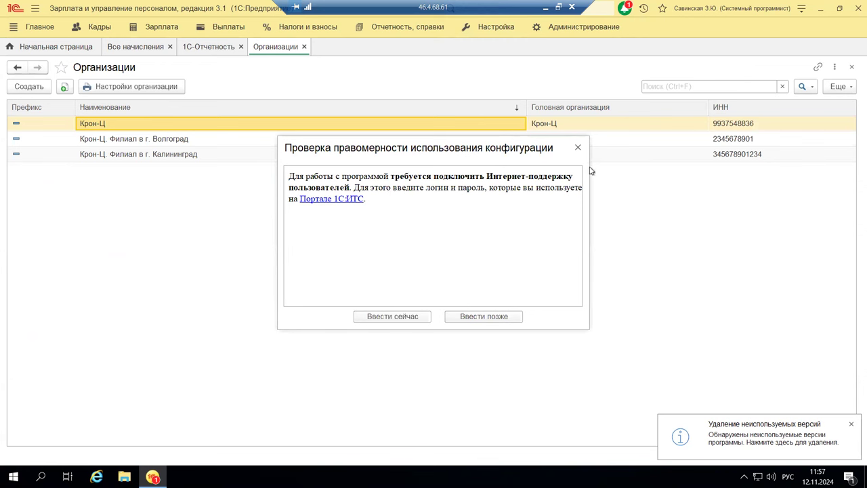
{"action": "left_click", "coordinate": [578, 149]}
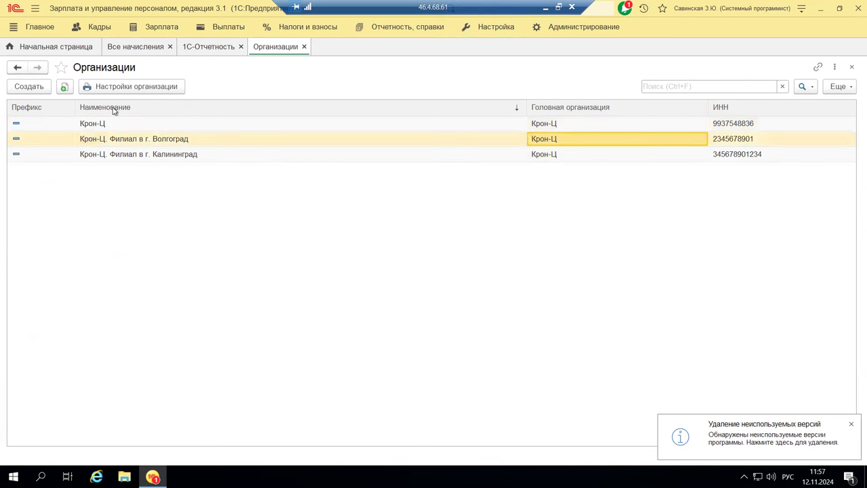
Step: Open the Крон-Ц head organization's card and view its addresses and phones, basic details and classification codes
{"action": "left_click", "coordinate": [116, 123]}
{"action": "double_click", "coordinate": [117, 123]}
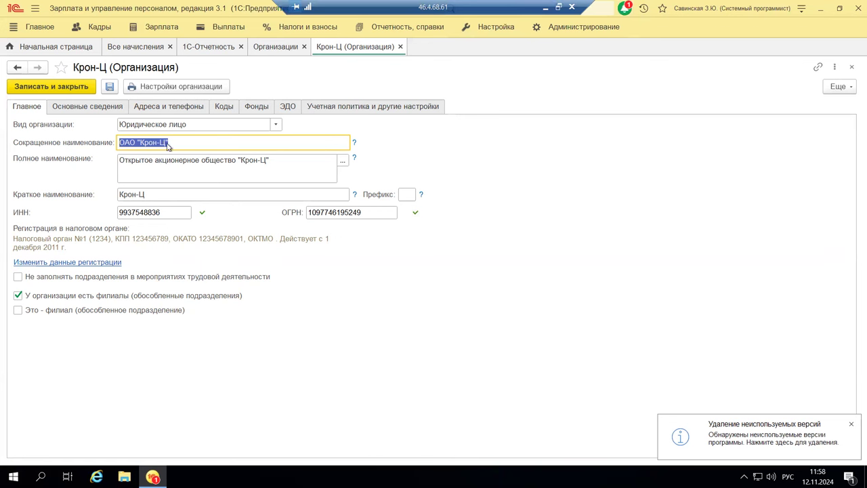
{"action": "left_click", "coordinate": [165, 107]}
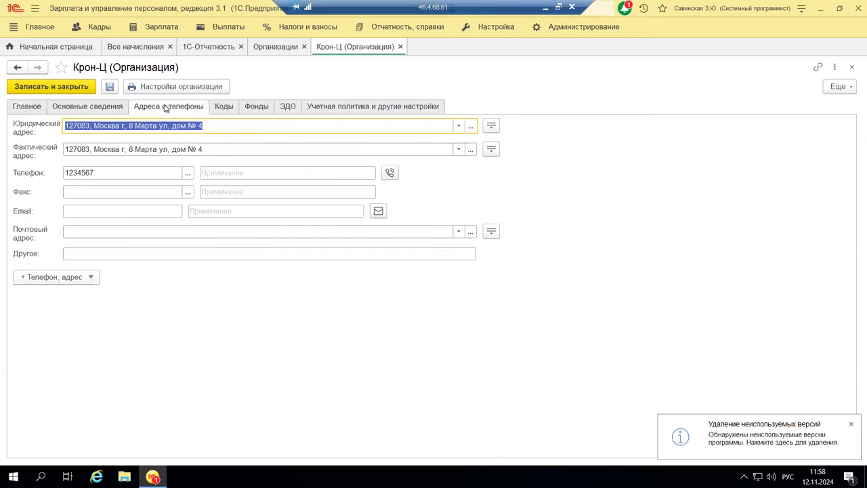
{"action": "left_click", "coordinate": [90, 108]}
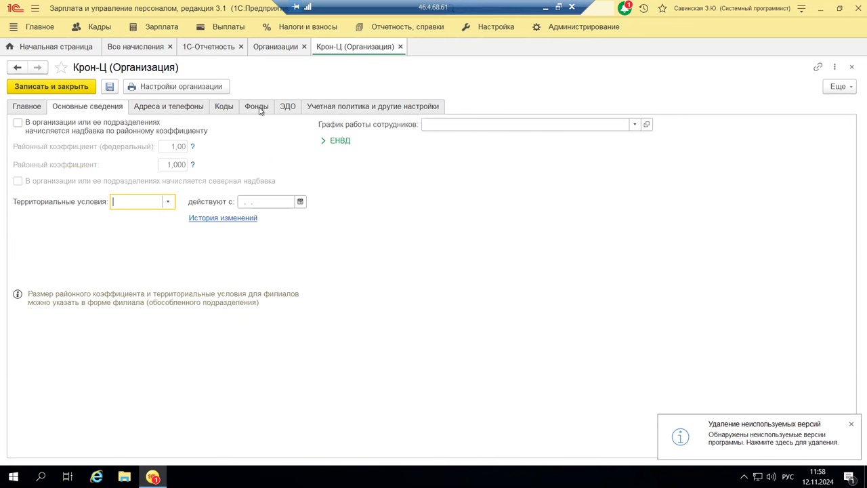
{"action": "left_click", "coordinate": [226, 108]}
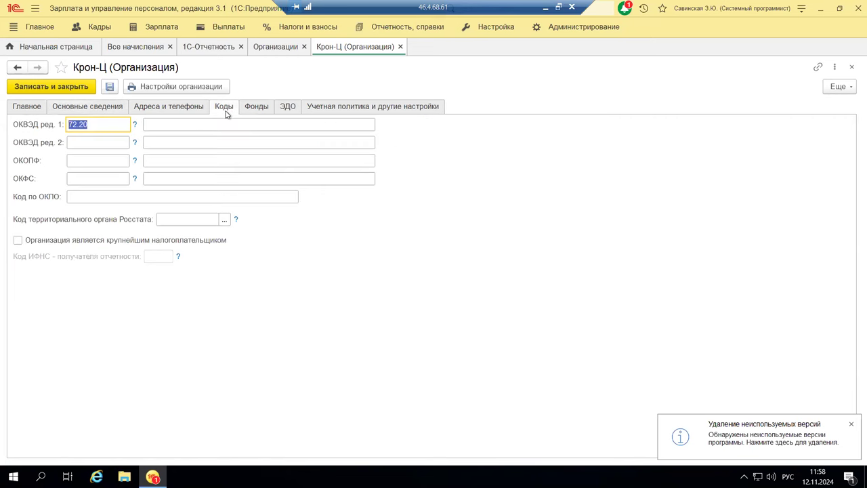